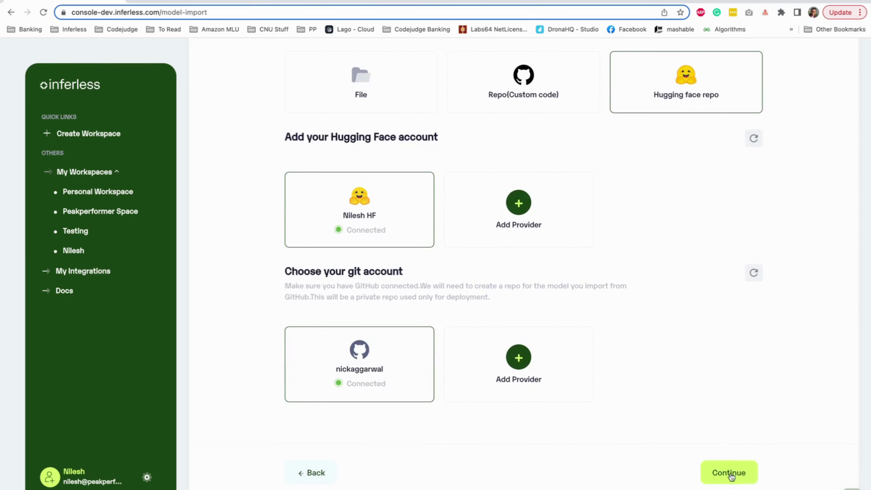
Step: Continue with the connected Hugging Face and GitHub accounts and name the model stable-difusion
left_click(731, 477)
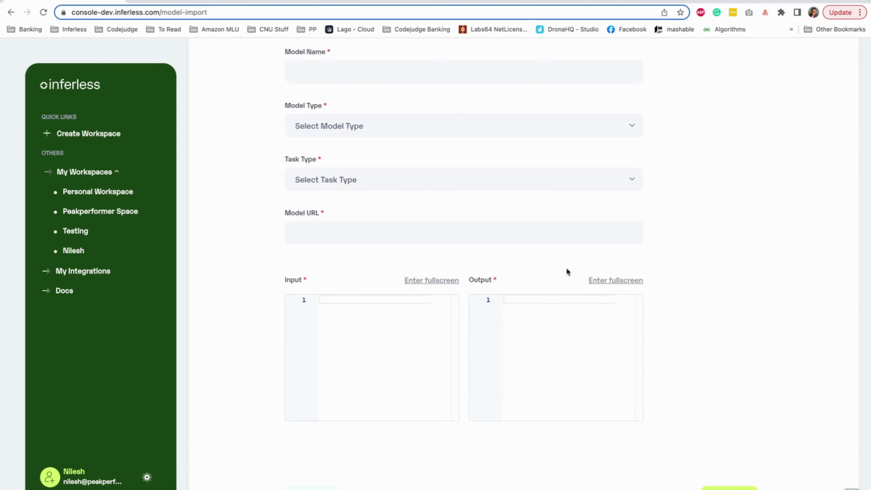
scroll(562, 248, "up", 1)
scroll(557, 229, "up", 3)
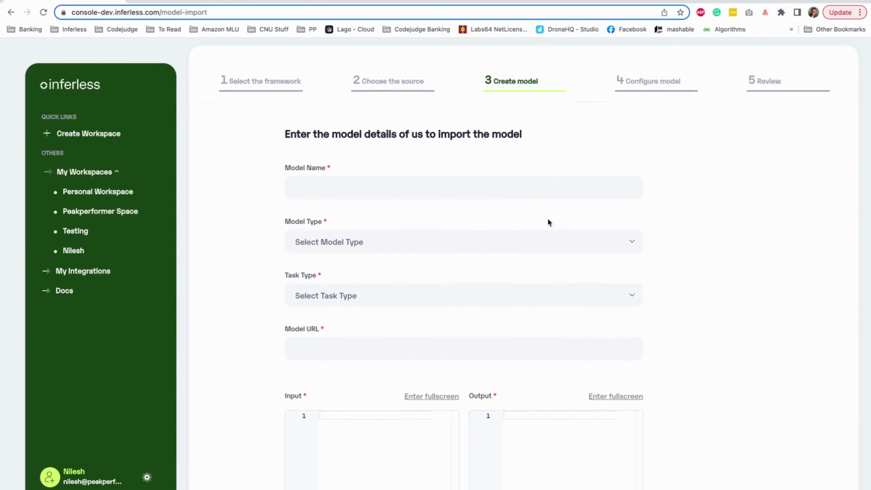
left_click(485, 194)
type("stable-difusion")
Step: Set the model type to Diffuser and the task type to Text-to-Image
left_click(473, 235)
left_click(460, 266)
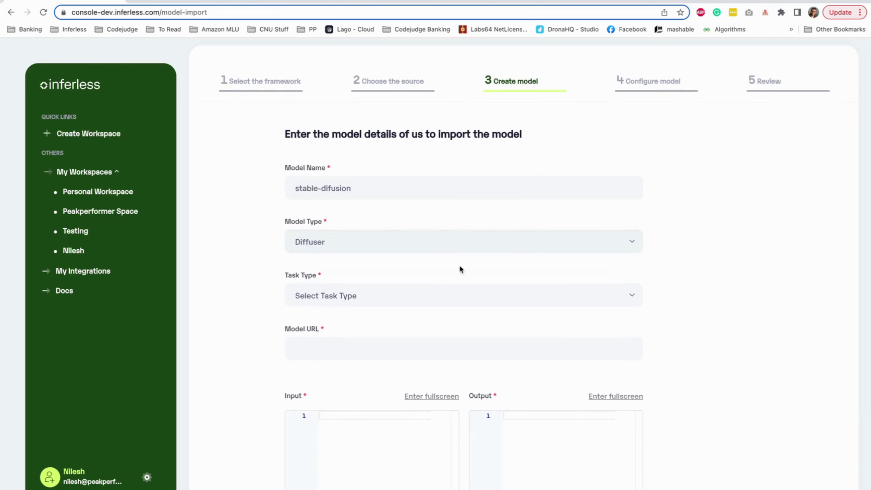
left_click(443, 296)
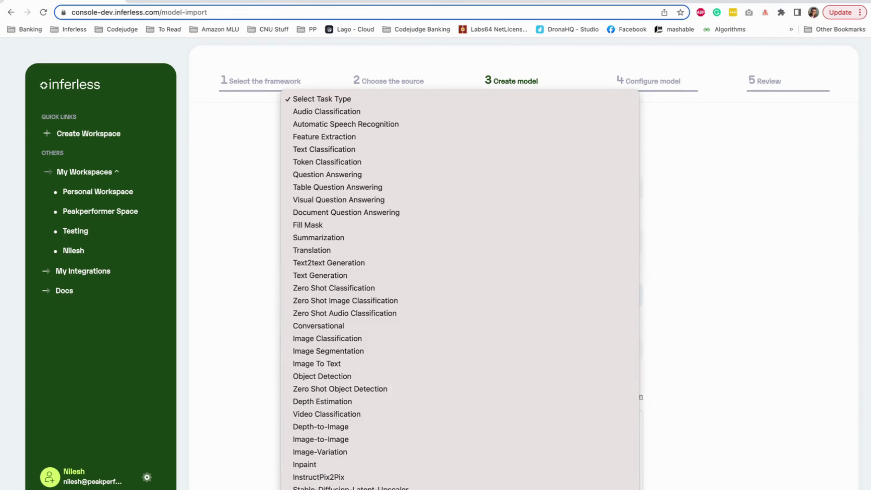
left_click(400, 378)
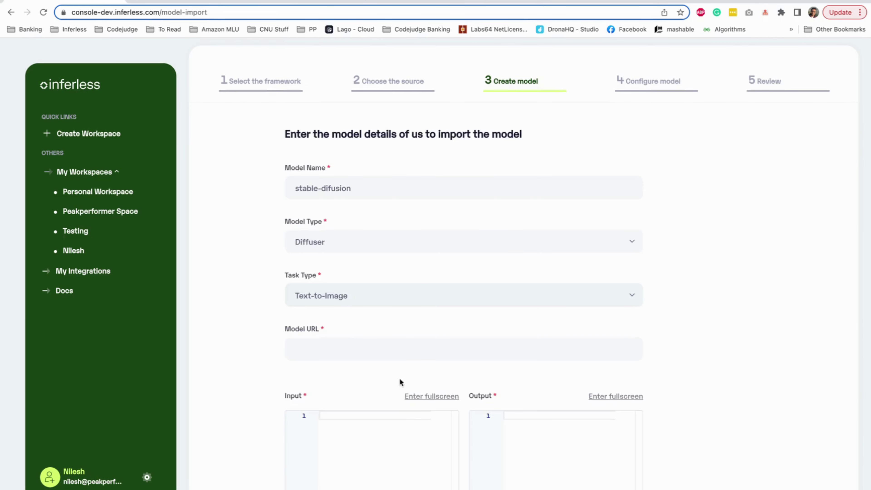
Step: Copy the model identifier runwayml/stable-diffusion-v1-5 from its Hugging Face page and enter it as the Model URL
left_click(323, 4)
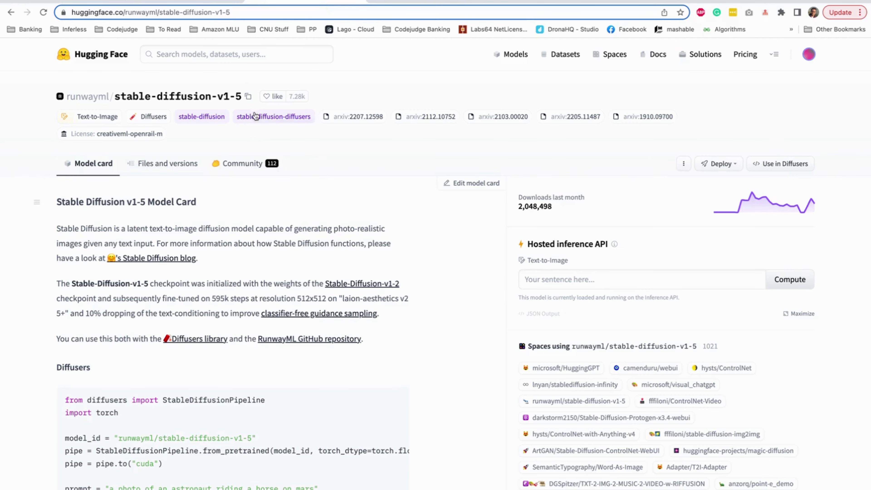
left_click(251, 96)
left_click(87, 2)
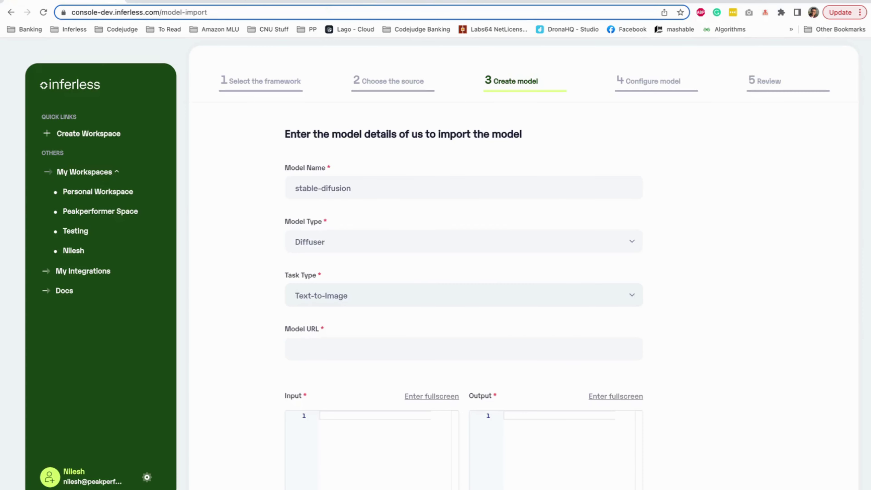
key("super+v")
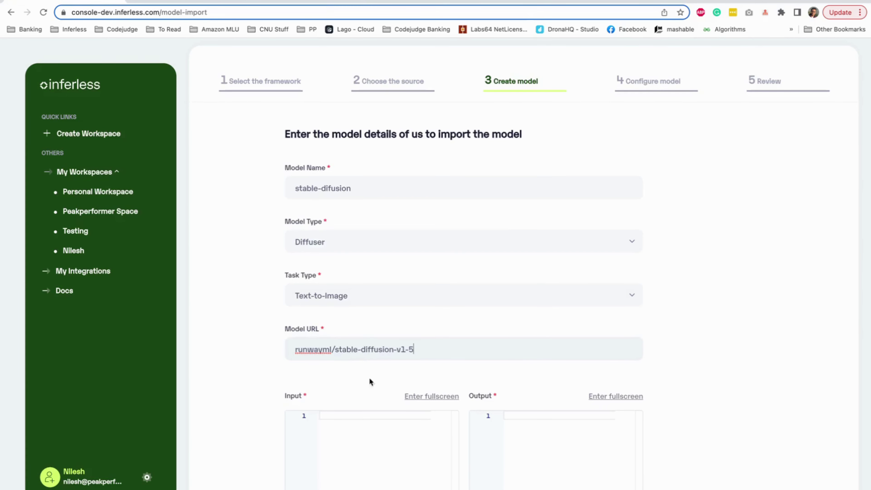
Step: Copy the "inputs" JSON with the prompt "a horse in a mountain" from the note into the model's Input sample
scroll(366, 364, "down", 2)
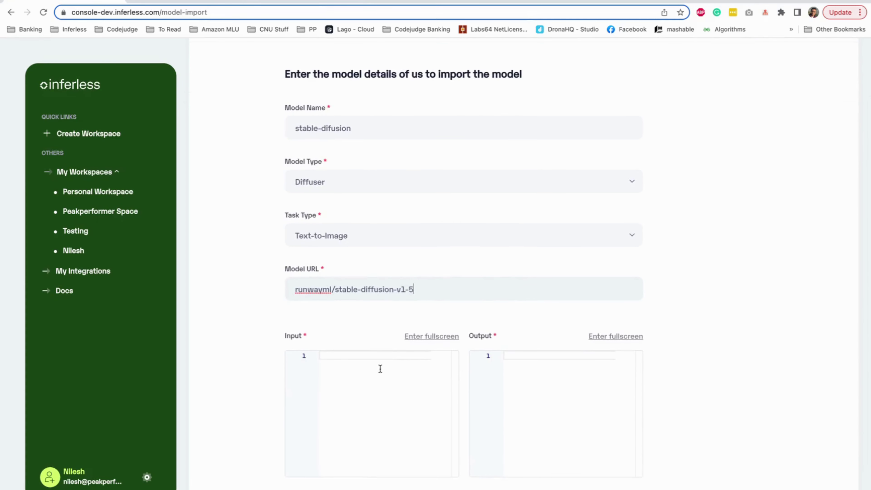
key("ctrl+Left")
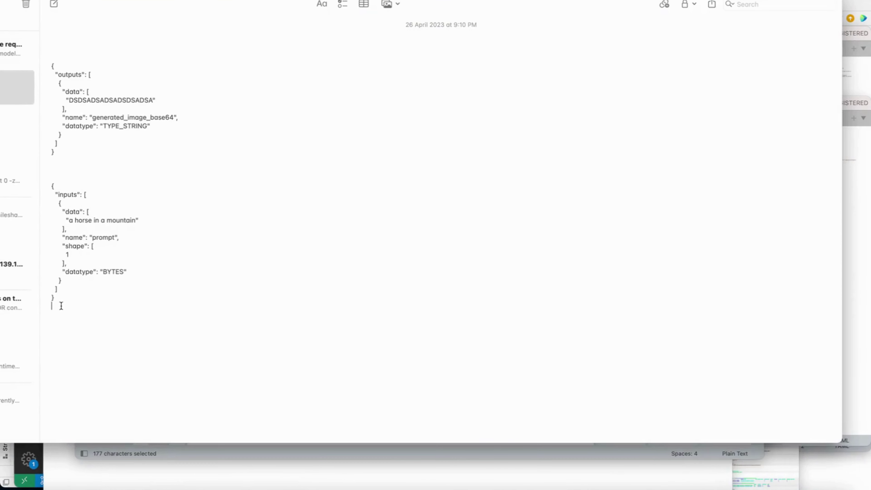
left_click_drag(59, 295, 32, 187)
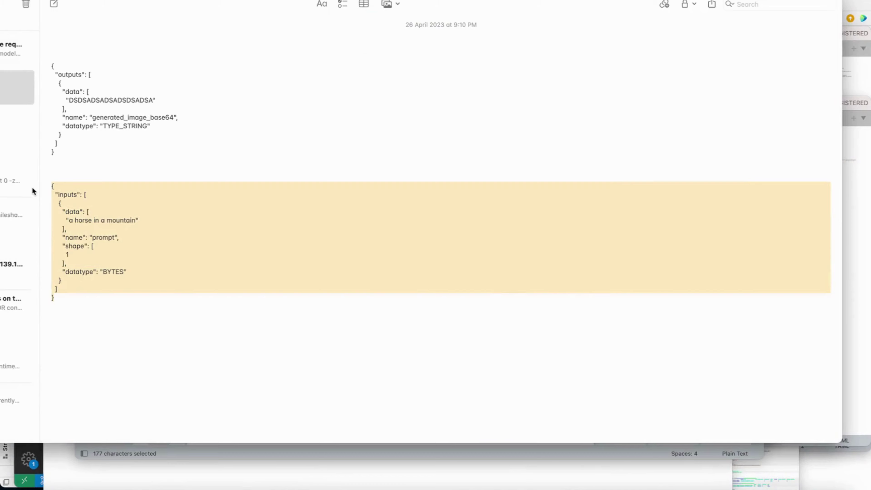
key("ctrl+Right")
left_click(364, 356)
key("super+v")
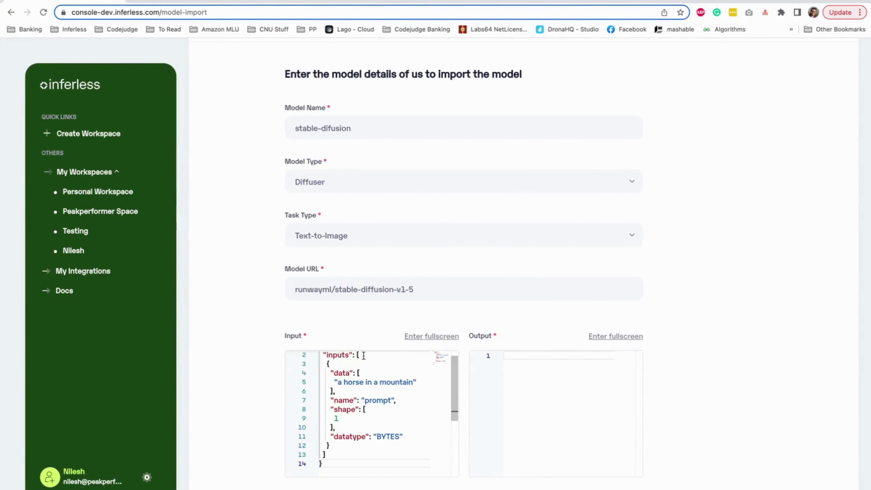
Step: Copy the "outputs" JSON for generated_image_base64 from the note into the Output sample and proceed to model configuration
key("ctrl+Left")
left_click(73, 152)
left_click_drag(73, 152, 43, 64)
key("ctrl+Right")
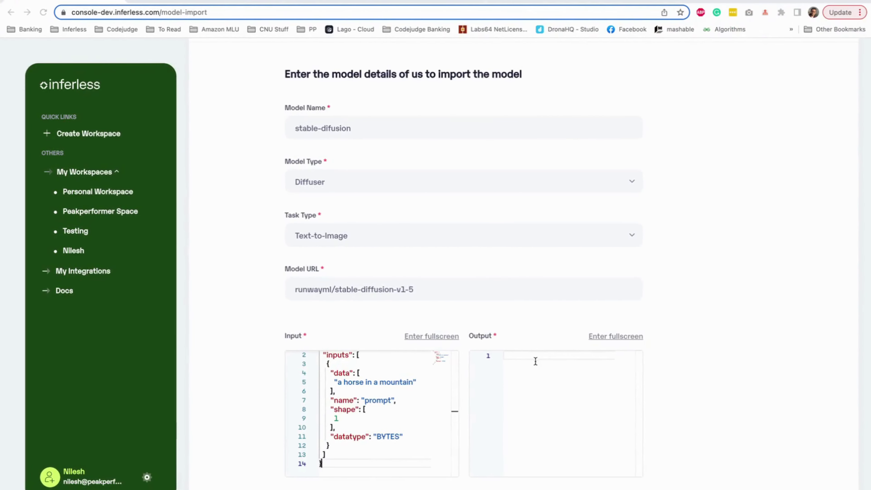
left_click(534, 361)
key("super+v")
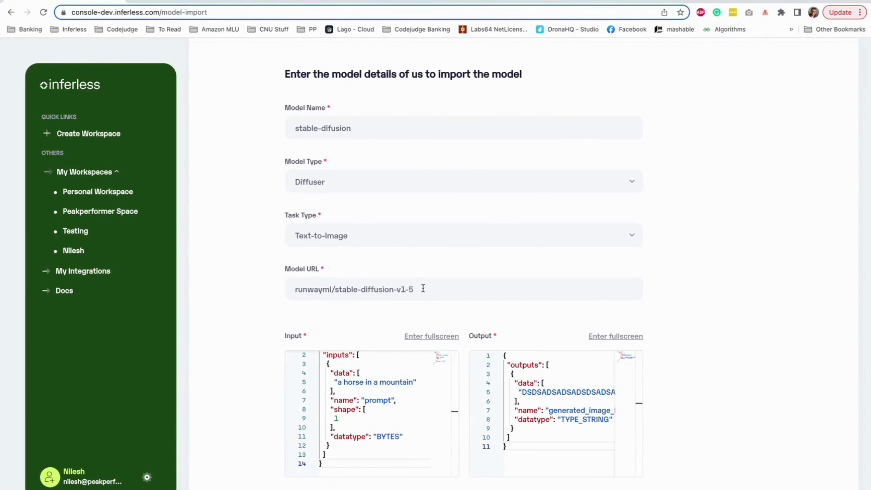
scroll(433, 303, "down", 3)
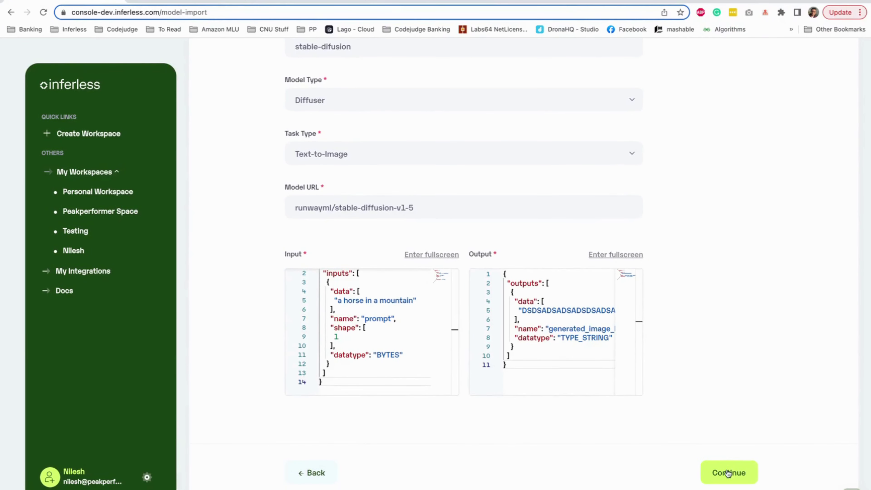
left_click(702, 466)
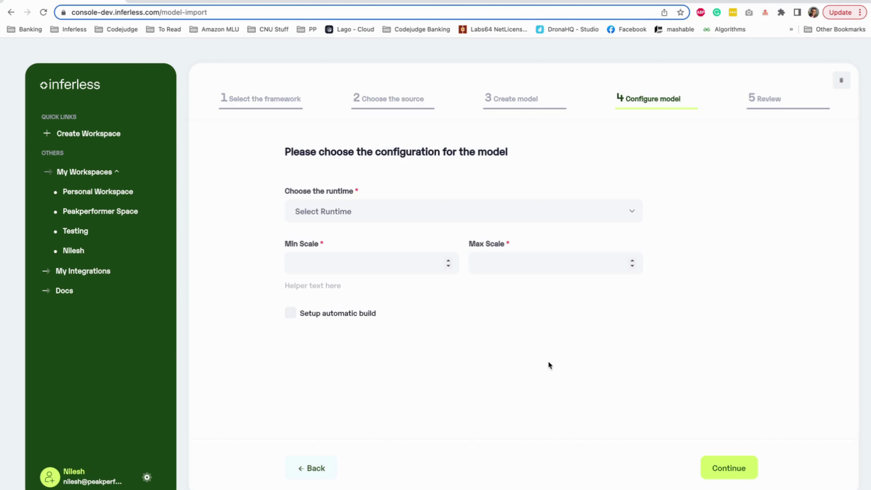
Step: Choose the PYTORCH runtime with min scale 1 and max scale 2, leaving automatic build switched off
left_click(481, 215)
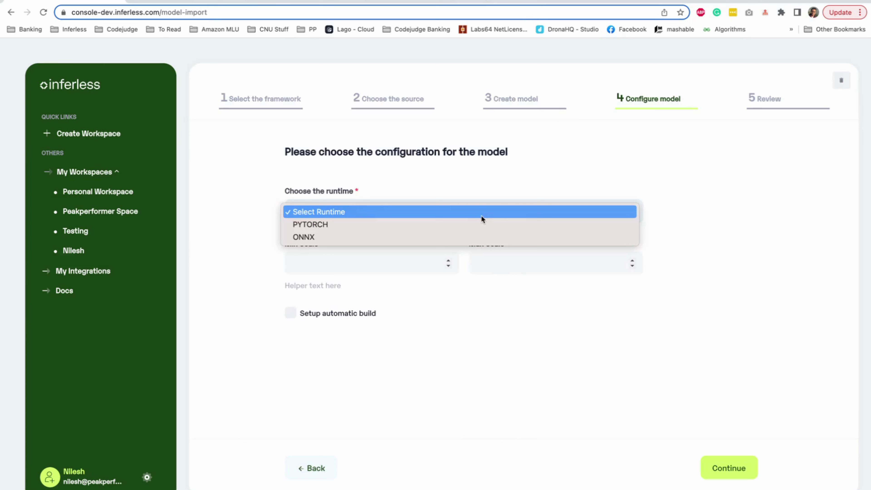
left_click(479, 224)
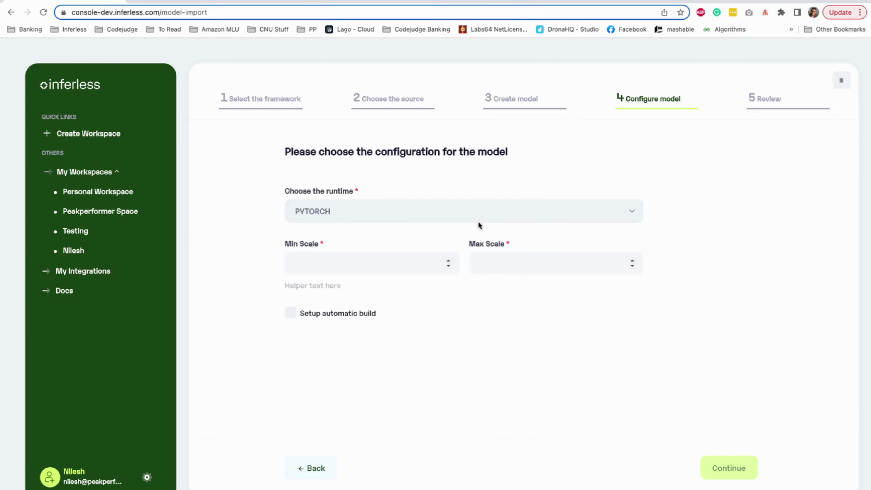
left_click(394, 267)
type("1")
left_click(536, 264)
type("2")
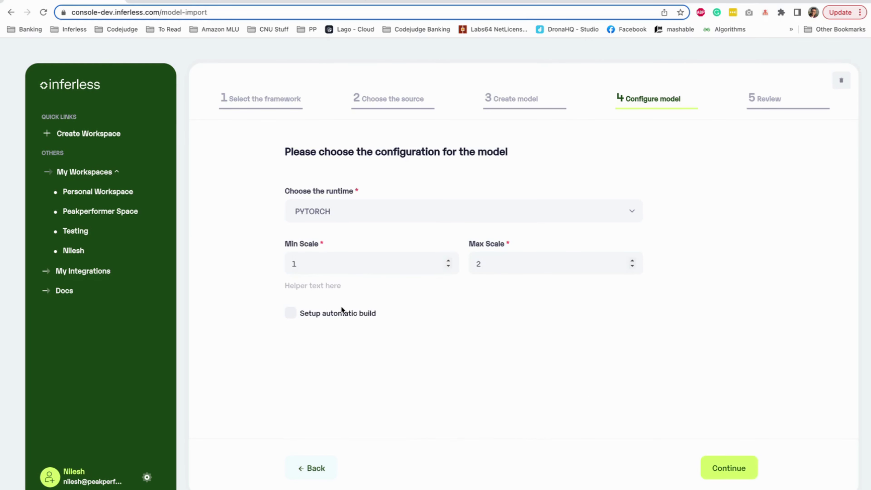
left_click(290, 313)
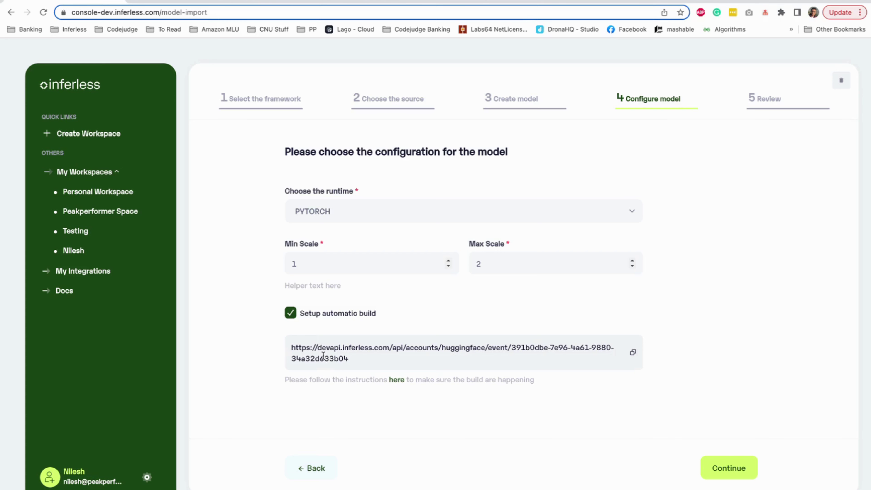
left_click(292, 317)
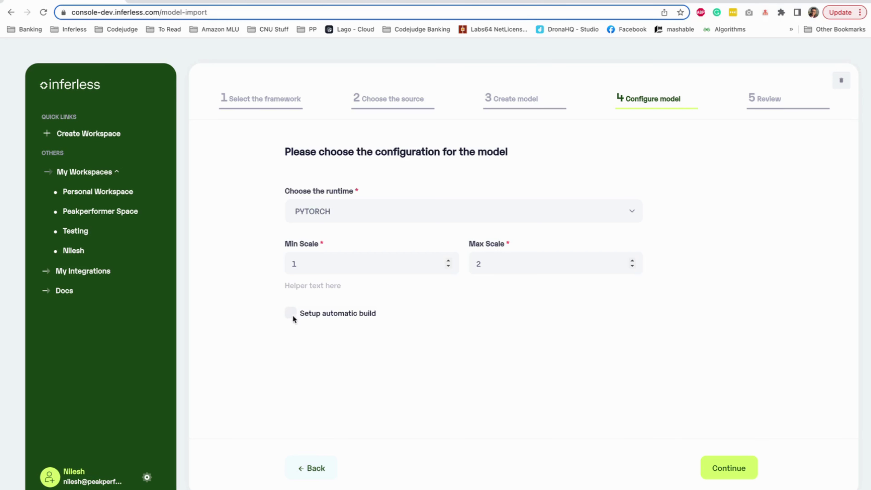
Step: Proceed to the review of the model settings, submit them and confirm the import
left_click(728, 472)
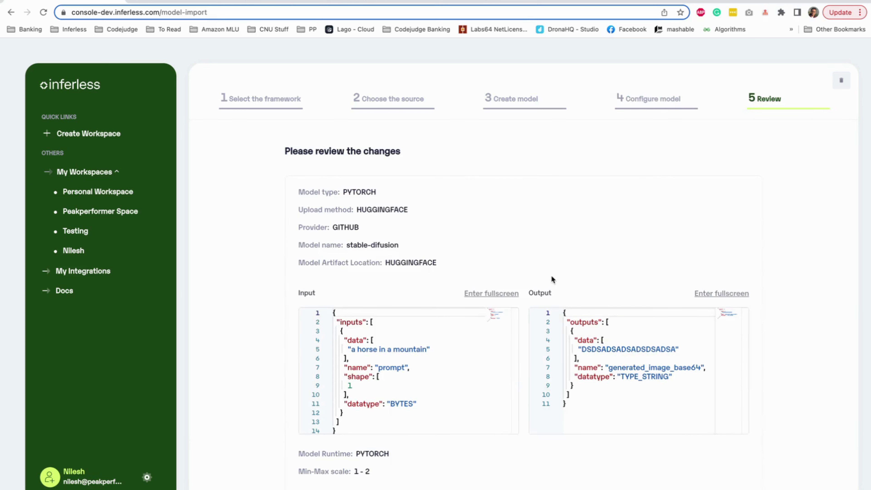
scroll(382, 213, "down", 1)
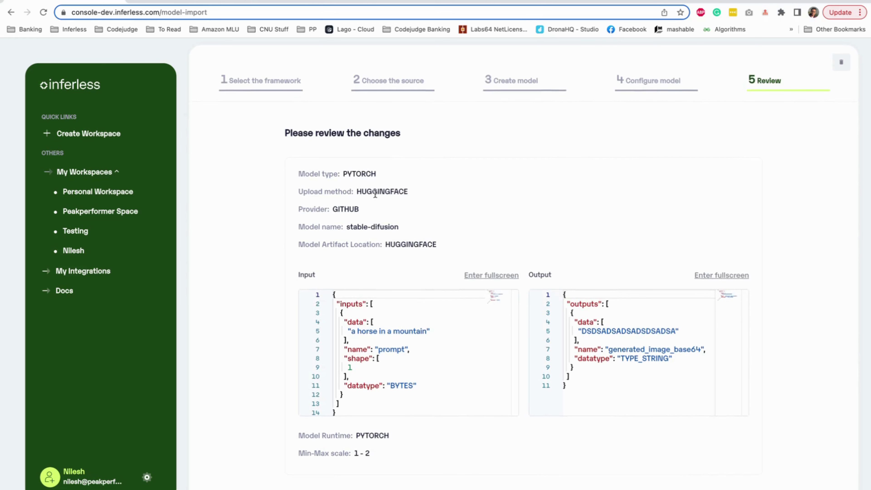
scroll(399, 265, "down", 3)
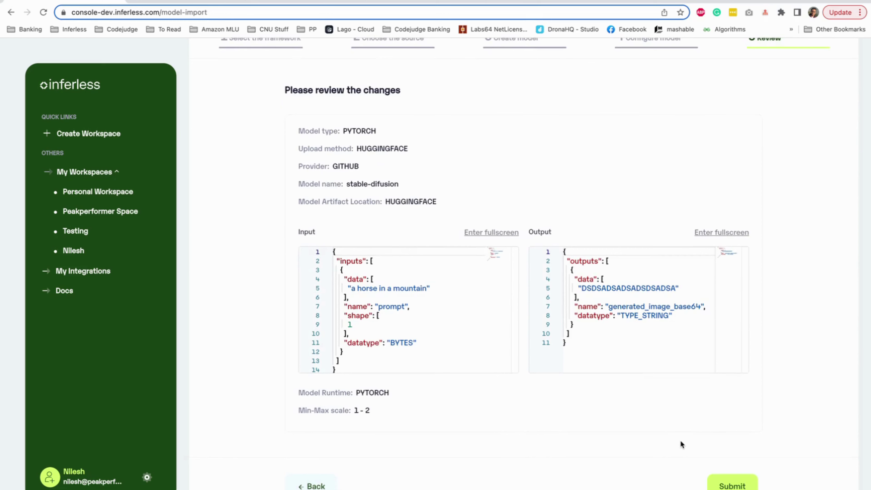
left_click(732, 486)
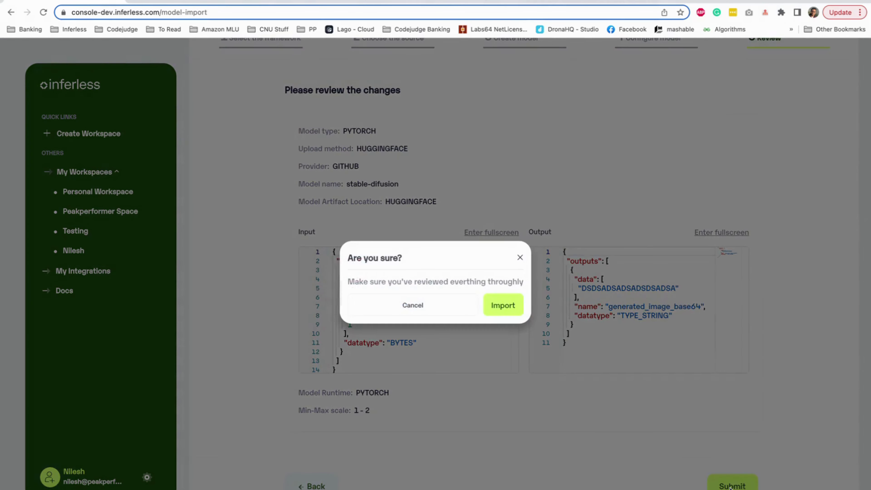
left_click(503, 306)
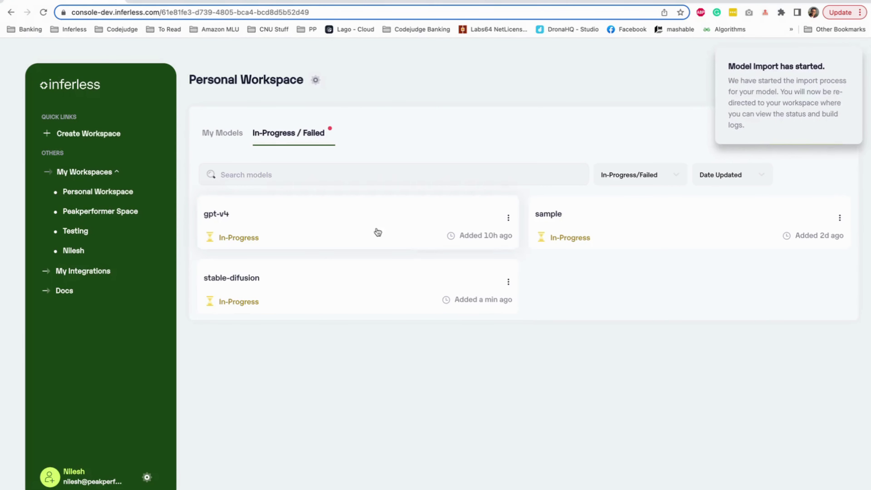
Step: Open the active stable-diffusion model updated 33mins ago from the workspace's own models and show its API details
left_click(207, 133)
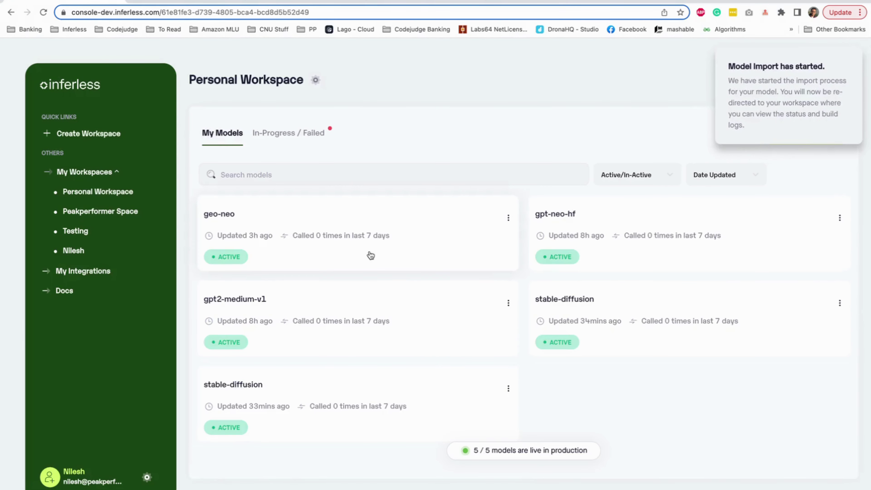
left_click(347, 402)
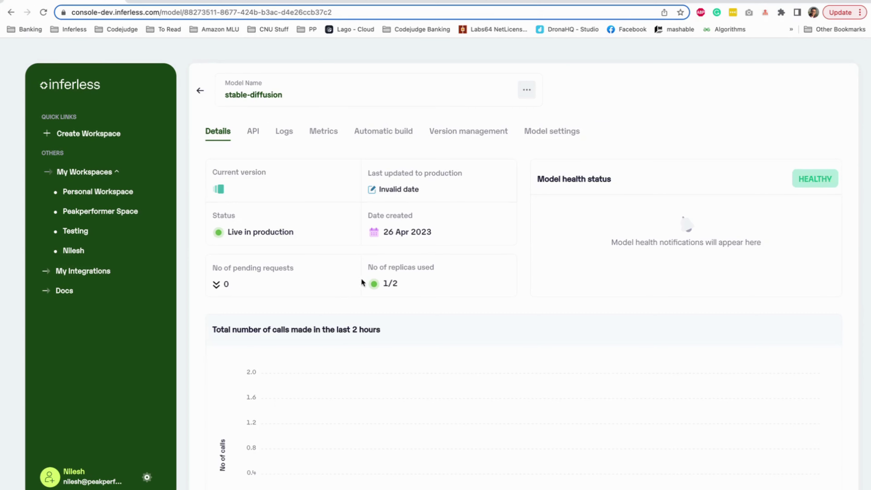
left_click(255, 139)
scroll(362, 306, "down", 3)
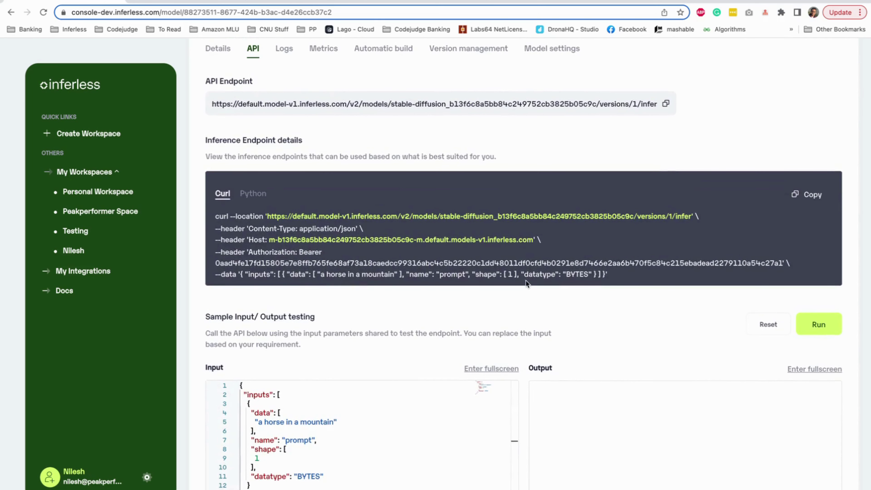
Step: Run the sample API test with the prompt changed to "a cat in a mountain" and inspect the returned output
double_click(273, 422)
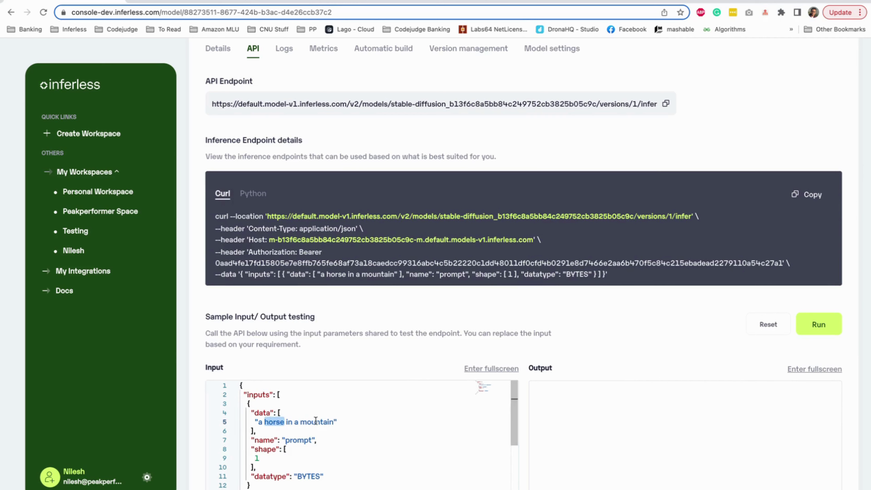
type("cat")
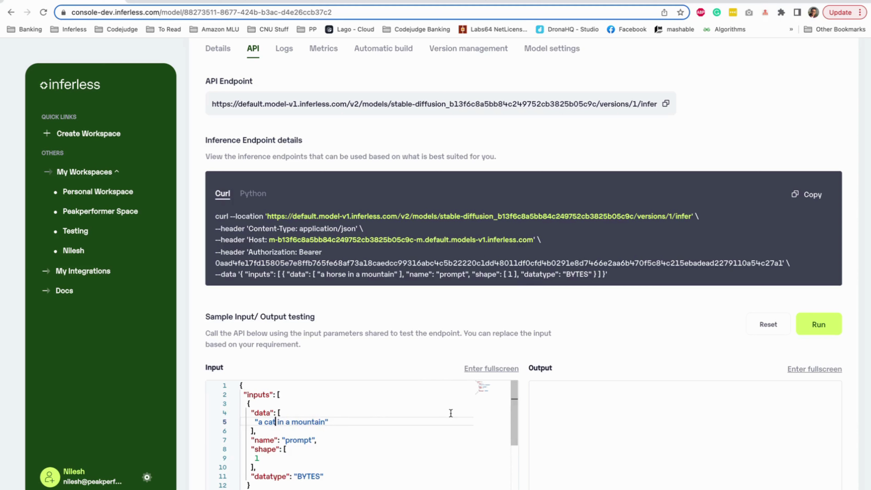
left_click(822, 325)
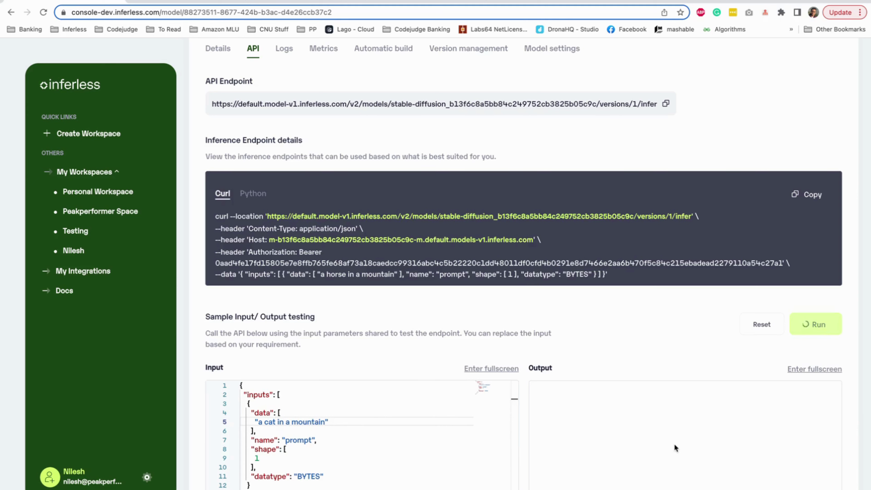
scroll(675, 444, "down", 3)
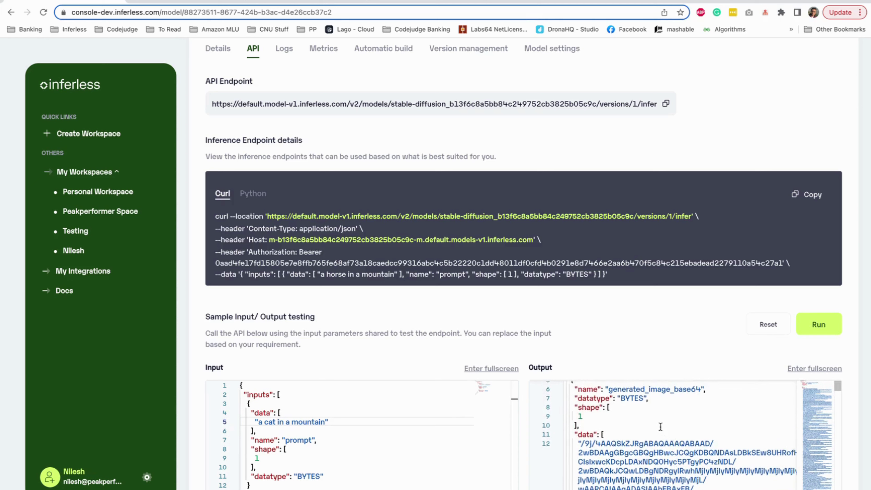
scroll(661, 427, "down", 2)
scroll(661, 427, "up", 3)
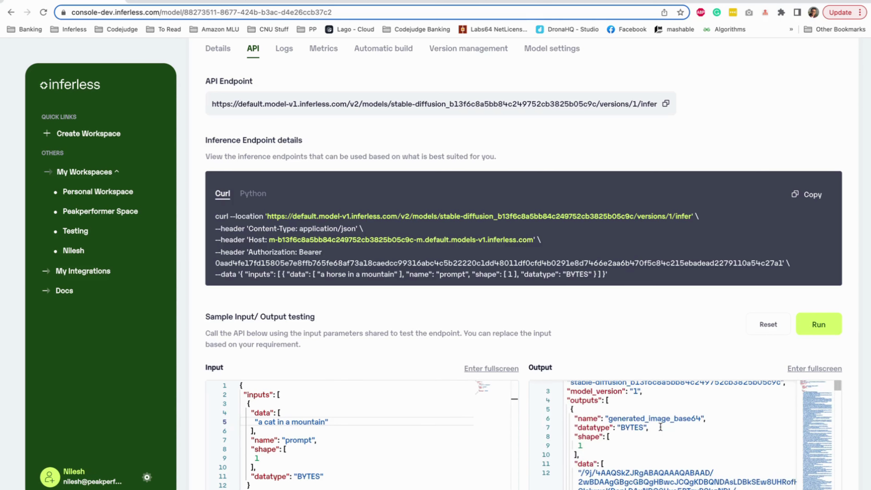
left_click(659, 429)
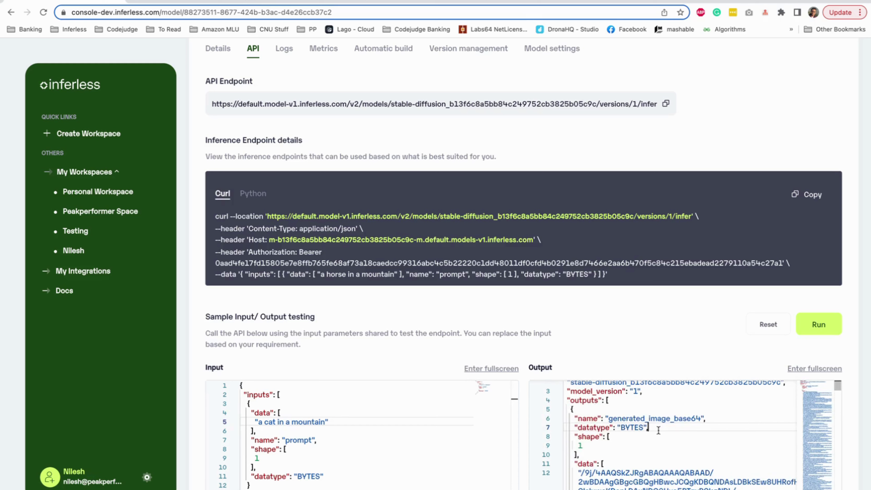
Step: Copy the entire API test output and paste it over the existing string in Code Beautify's Base64 to Image converter
key("ctrl+a")
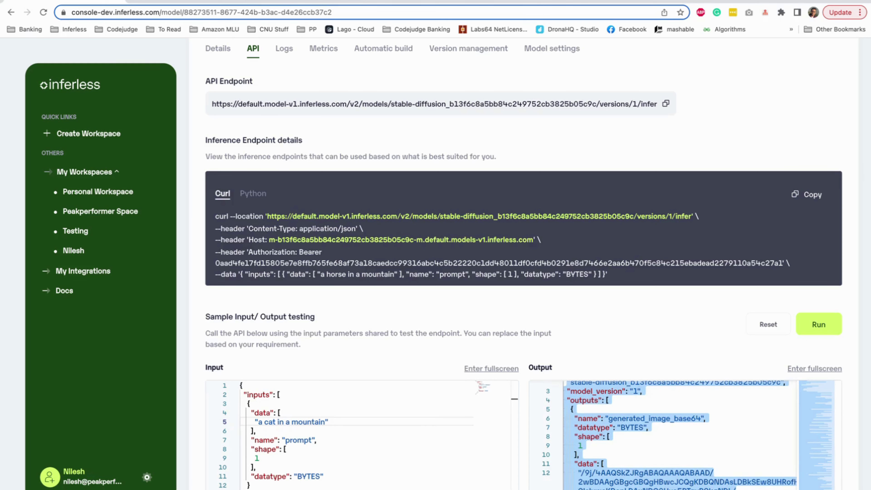
left_click(189, 1)
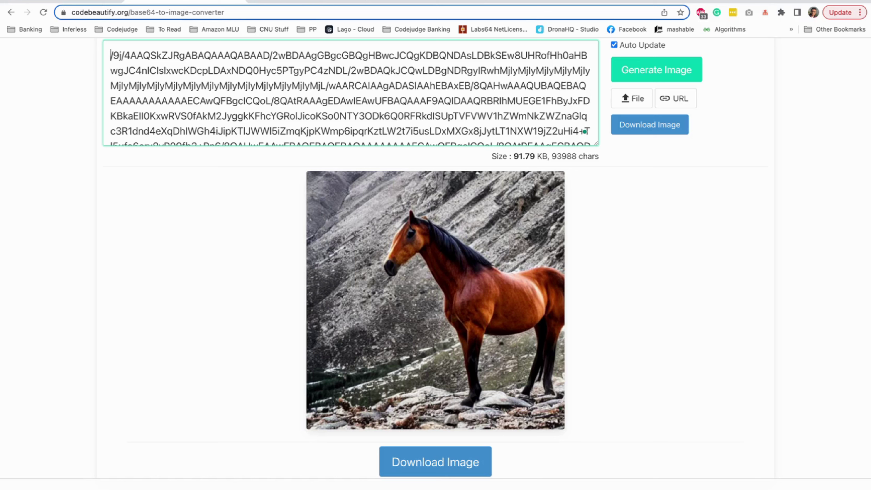
triple_click(247, 86)
key("super+v")
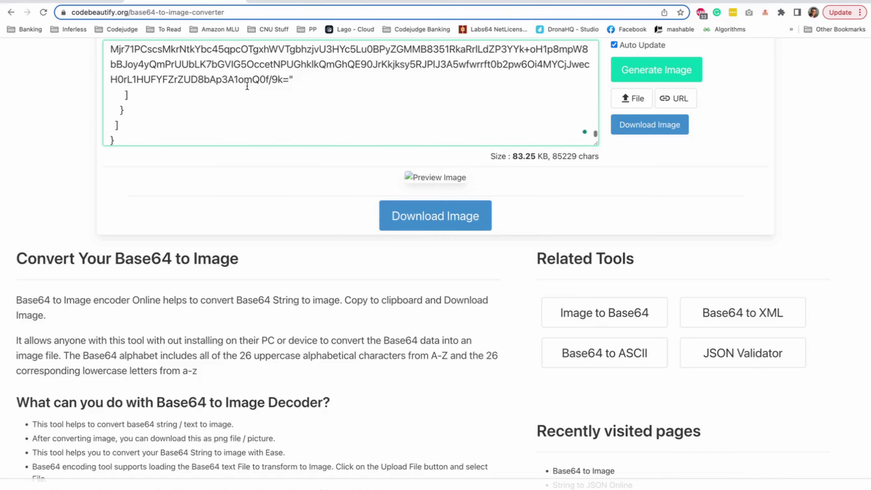
Step: Strip the JSON text and quotes before and after the pasted Base64 string and view the decoded image
left_click_drag(290, 79, 255, 142)
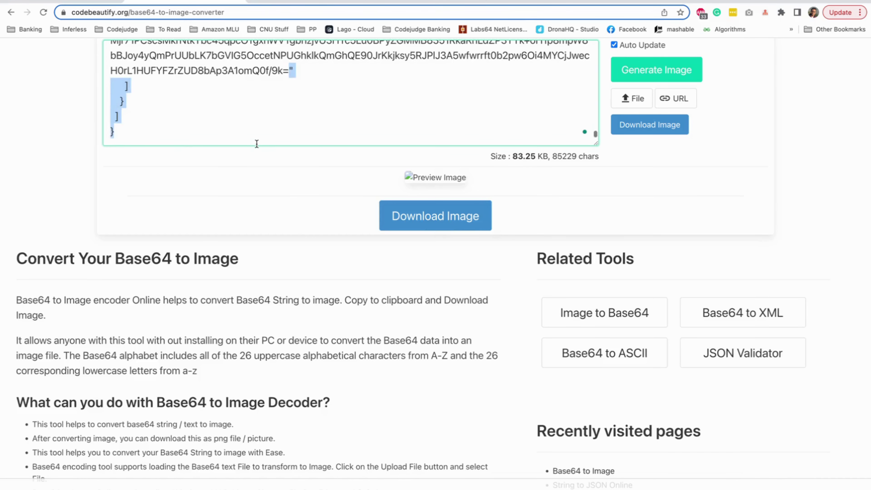
key("BackSpace")
scroll(253, 86, "up", 10)
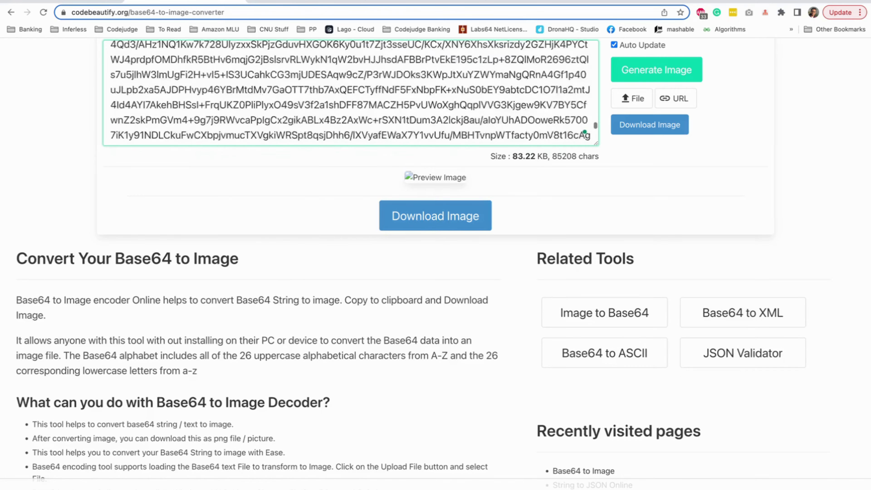
scroll(253, 57, "up", 3)
scroll(252, 162, "up", 10)
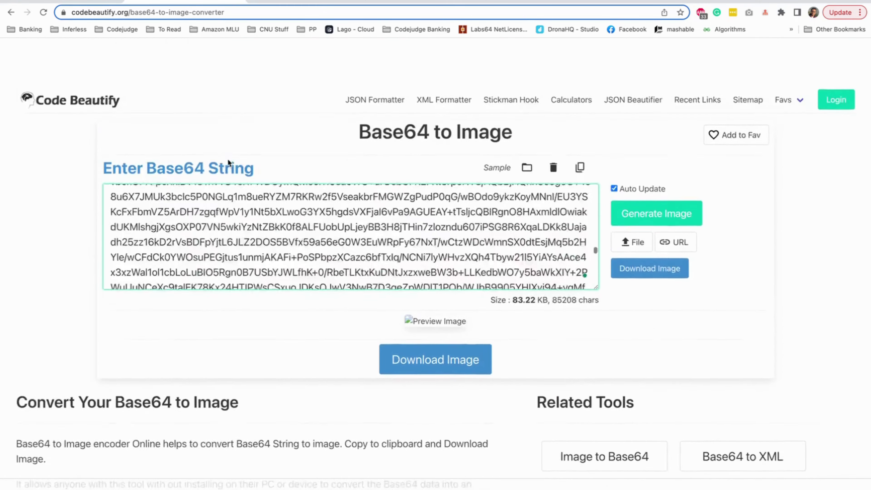
scroll(237, 196, "up", 10)
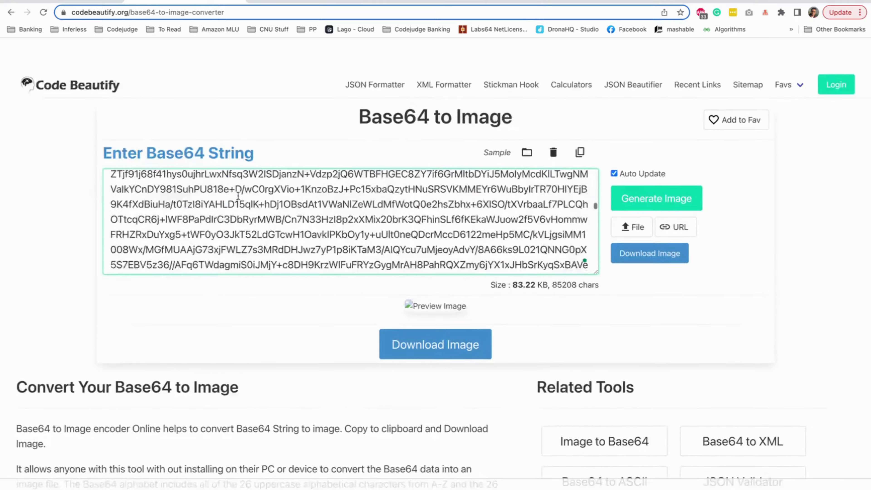
scroll(238, 196, "up", 3)
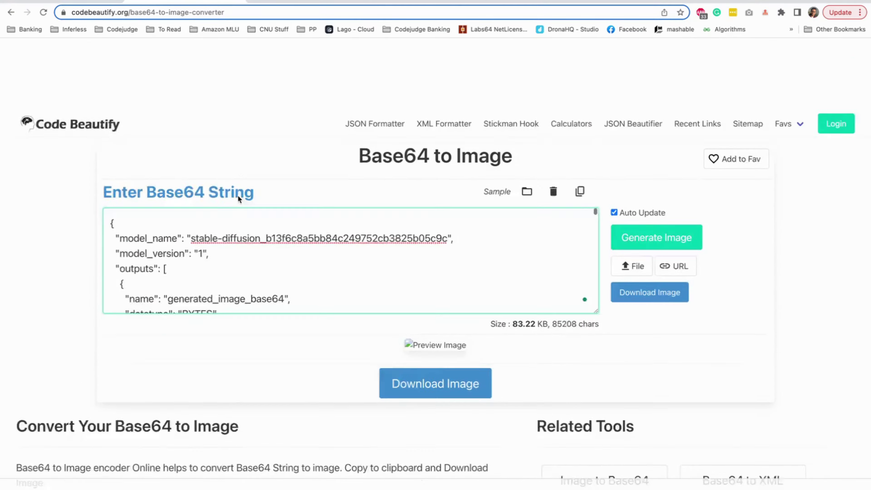
left_click_drag(135, 210, 113, 140)
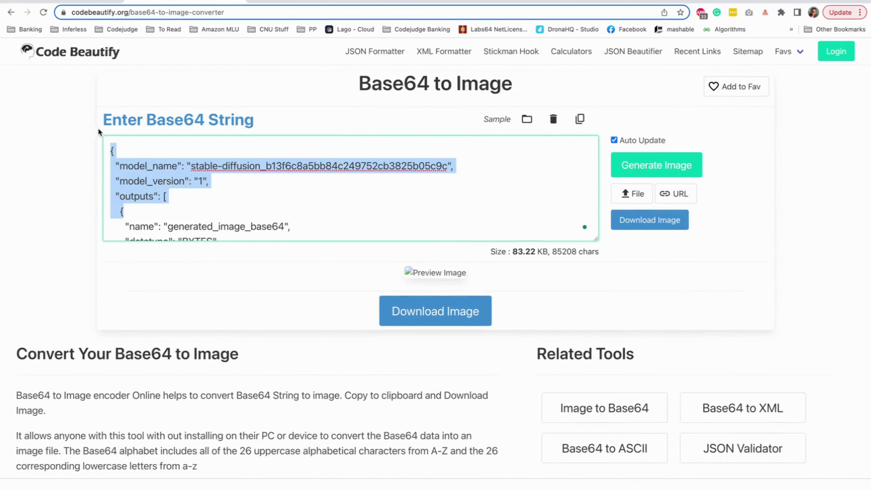
scroll(148, 185, "down", 5)
scroll(147, 185, "down", 3)
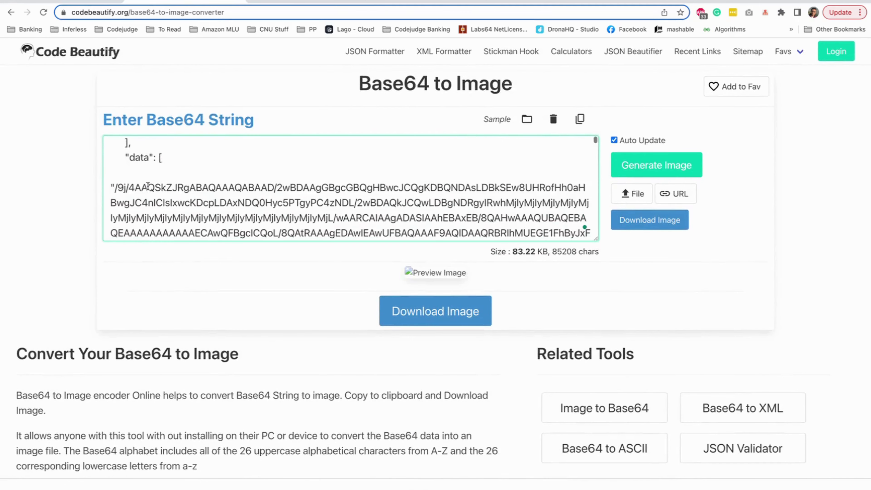
left_click_drag(117, 187, 93, 110)
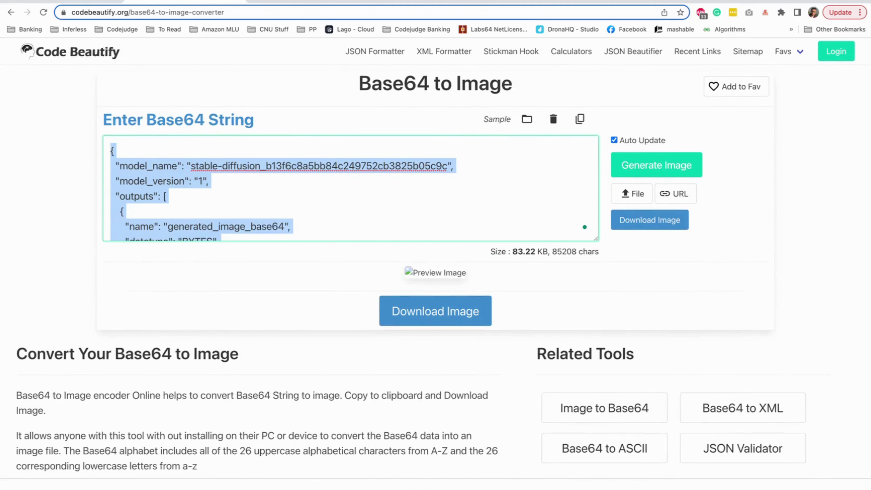
key("BackSpace")
scroll(350, 320, "down", 4)
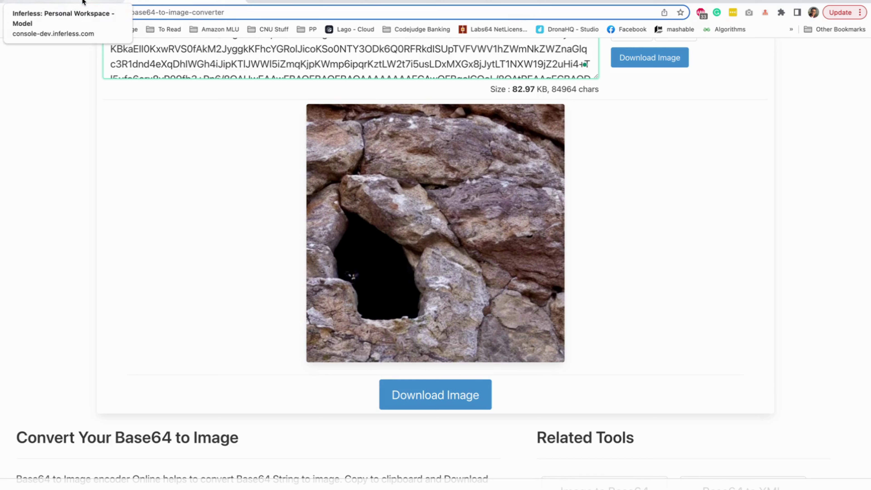
Step: Return to the stable-diffusion model's API details in Inferless, and switch to GitHub to examine the model's app.py code
left_click(83, 2)
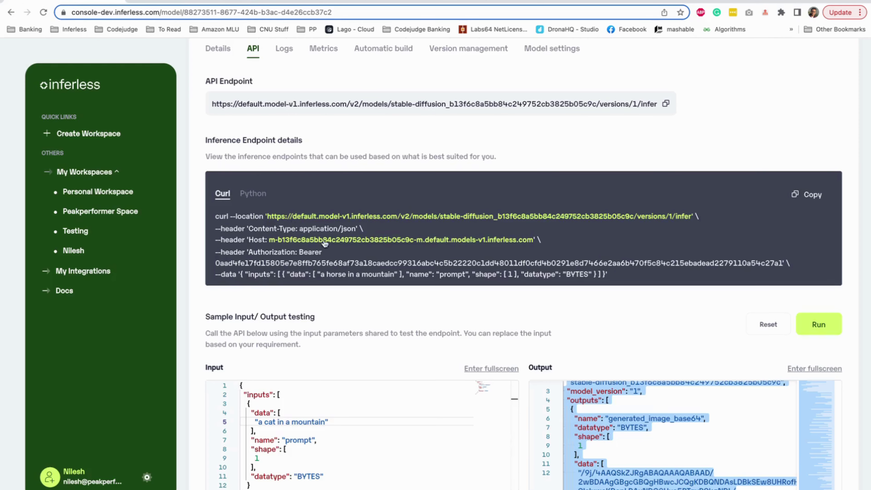
scroll(306, 228, "up", 2)
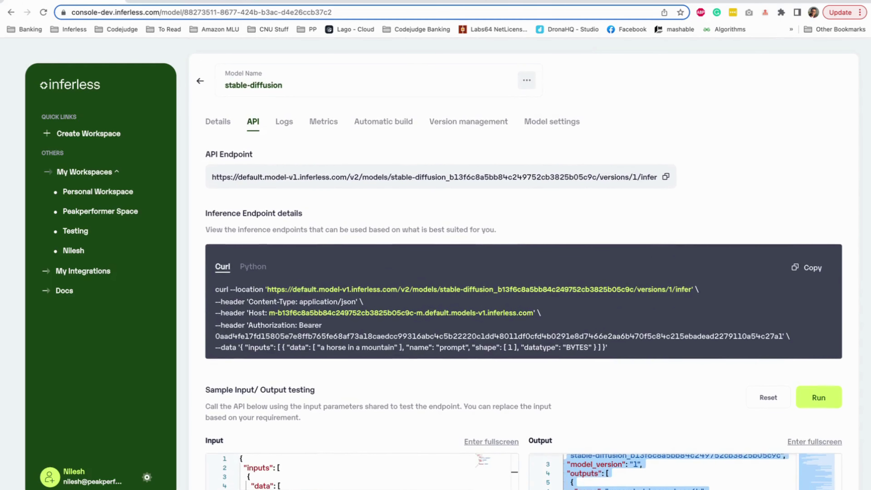
left_click(413, 1)
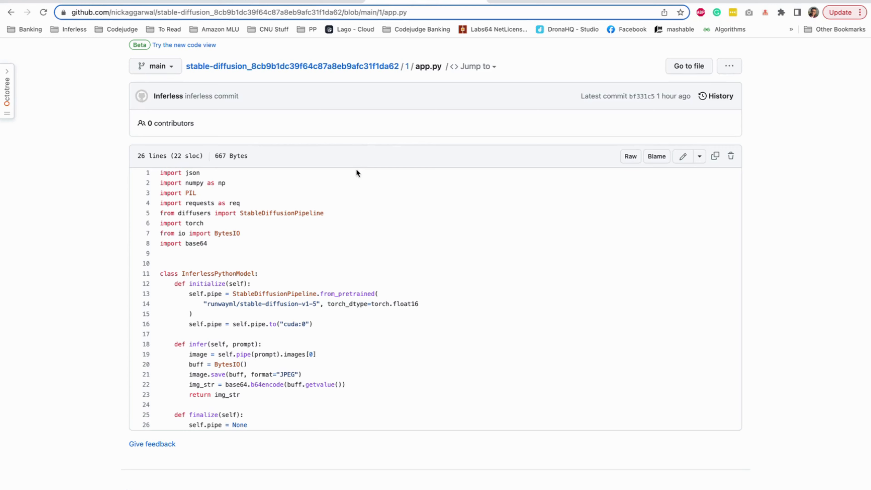
scroll(356, 169, "down", 1)
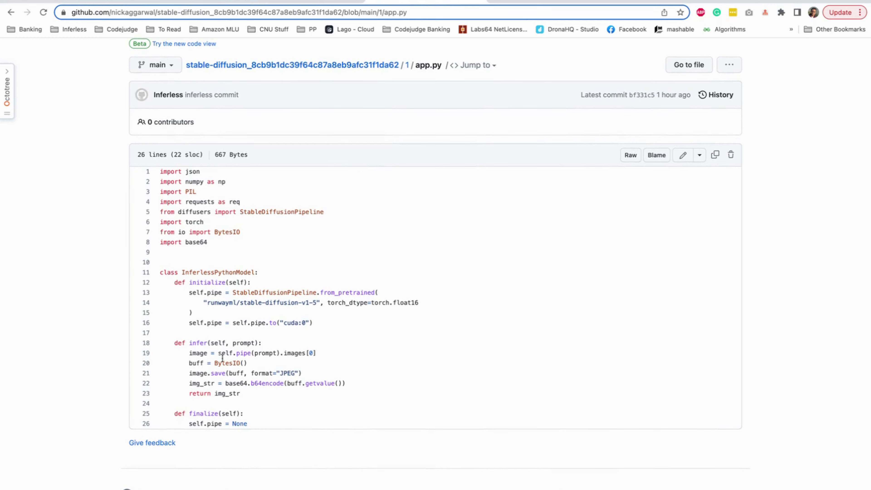